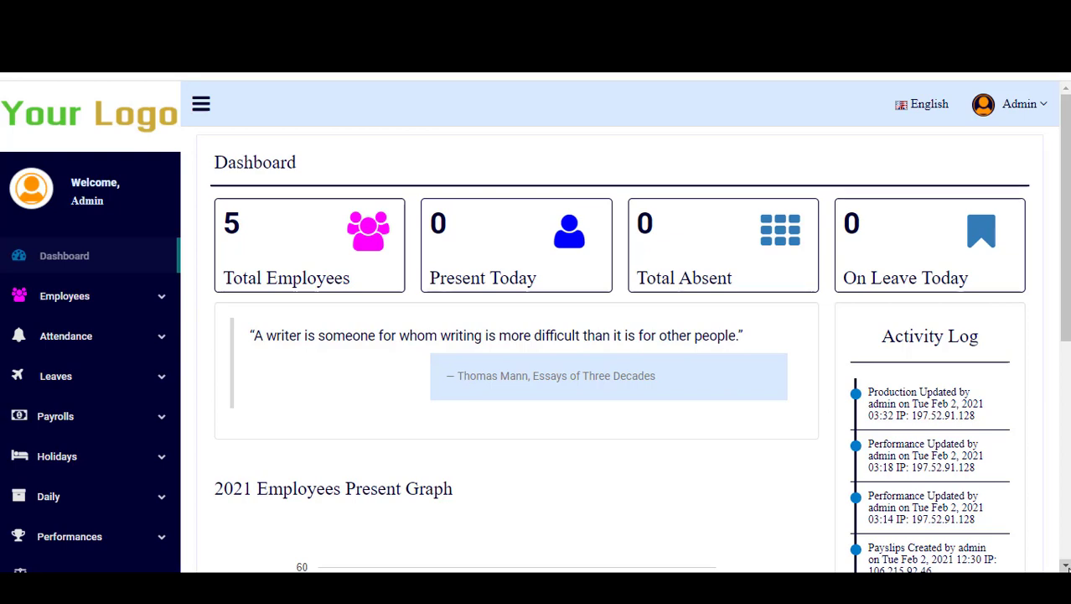
# Open Daily Production and load all five employees filtered to Night Shift for 02/02/2021.
pyautogui.scroll(-2, 1066, 567)
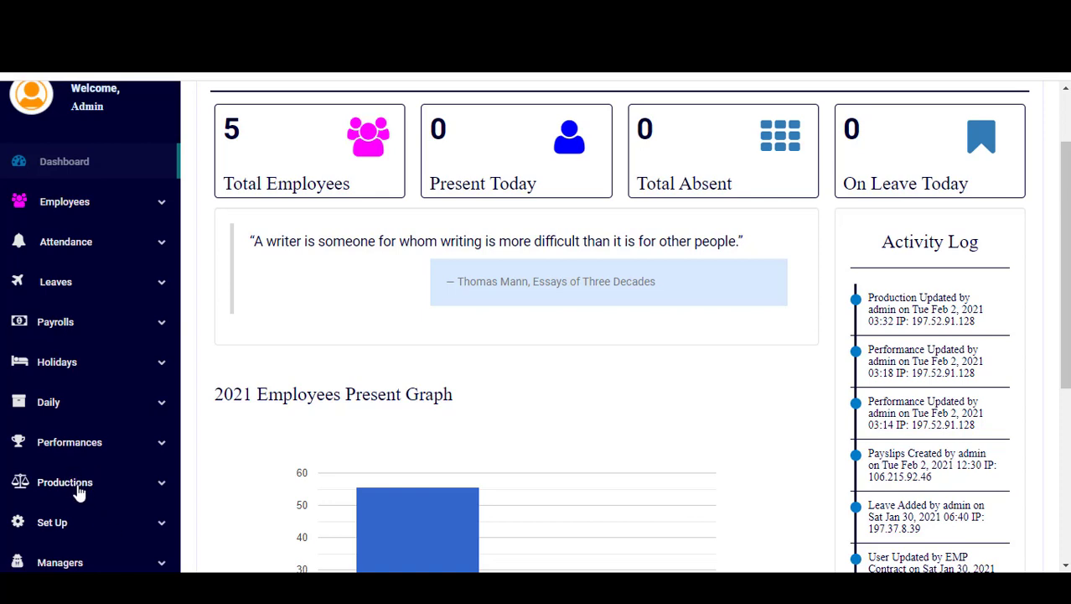
pyautogui.click(78, 492)
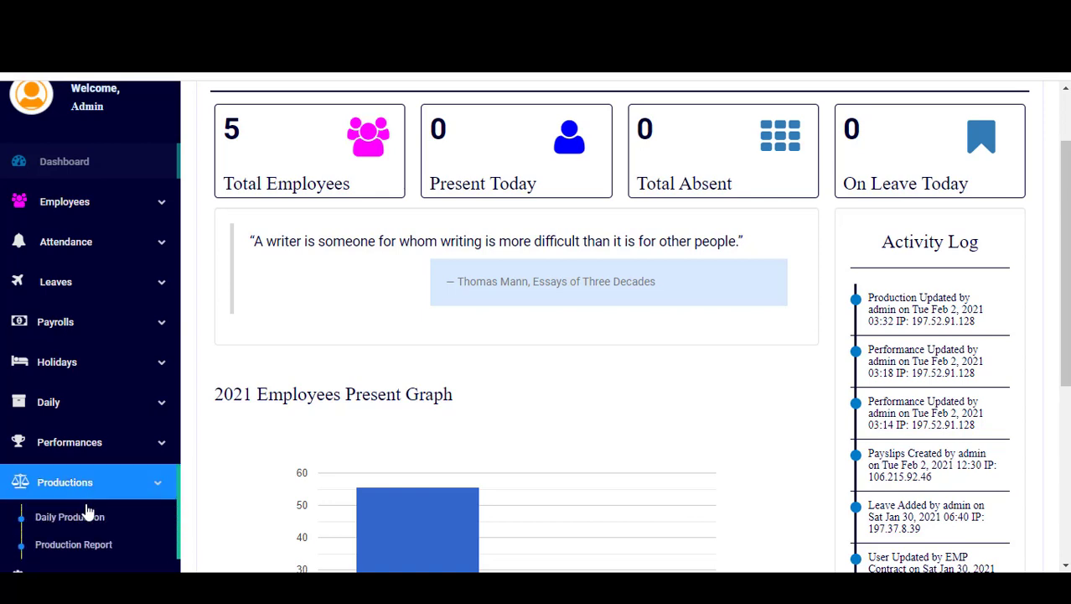
pyautogui.click(97, 522)
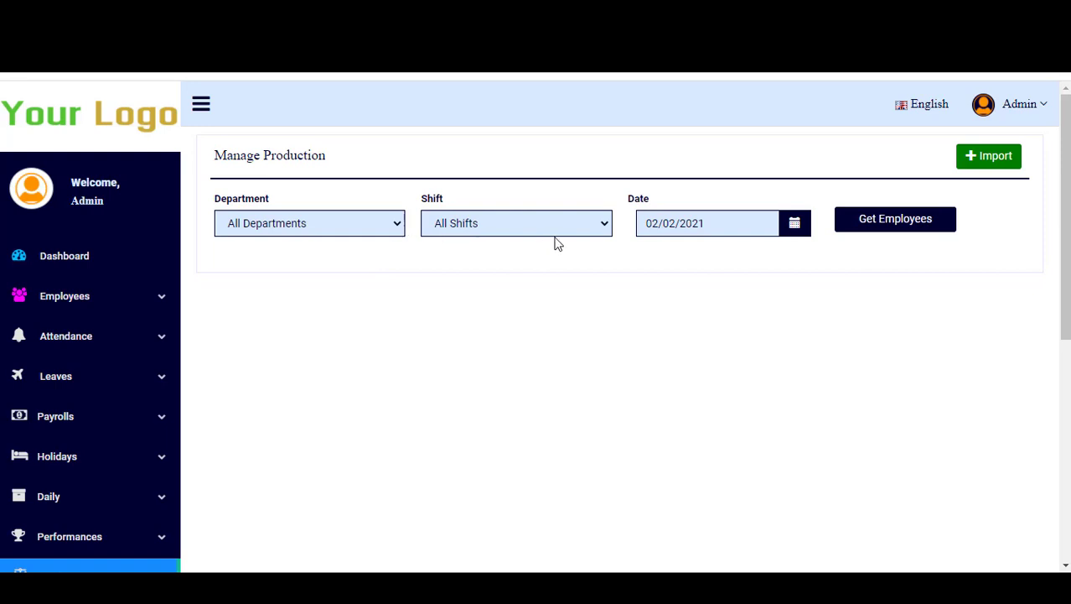
pyautogui.click(603, 225)
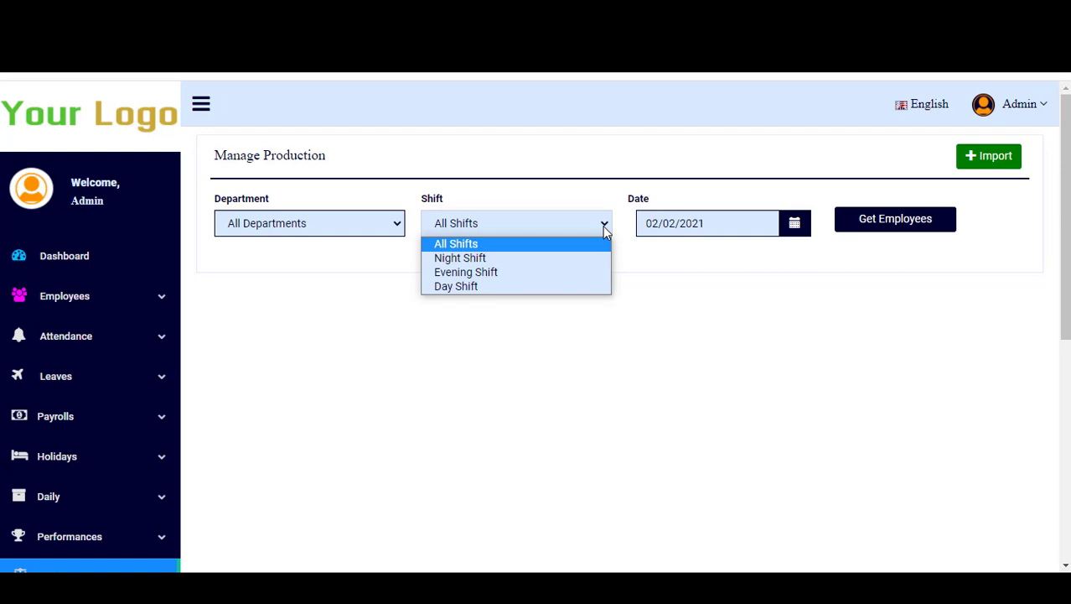
pyautogui.click(541, 259)
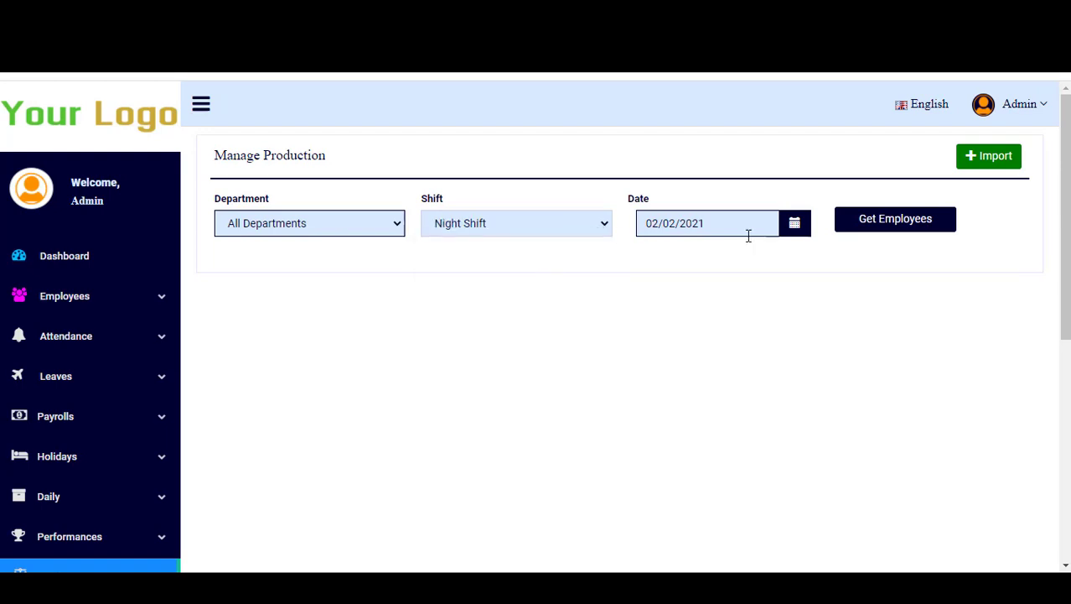
pyautogui.click(870, 228)
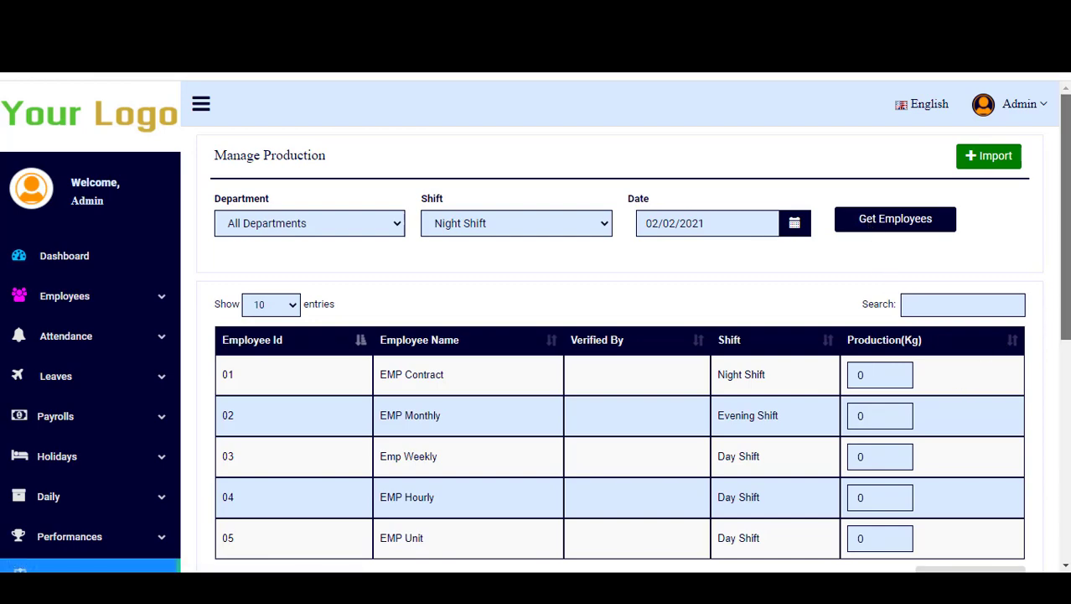
# Set the production date to 01/02/2021.
pyautogui.scroll(-2, 1065, 251)
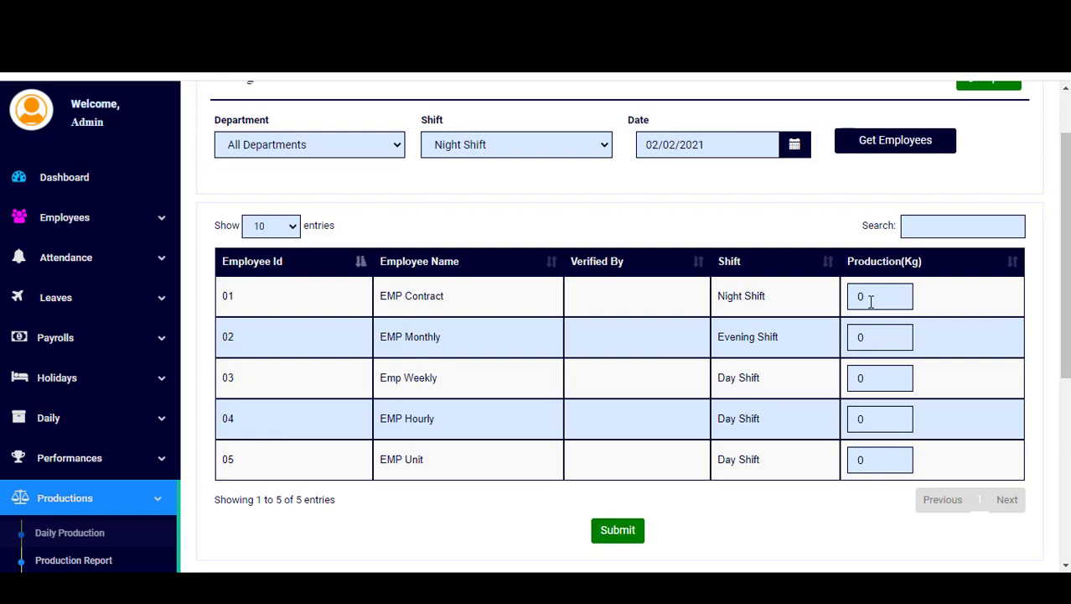
pyautogui.click(871, 301)
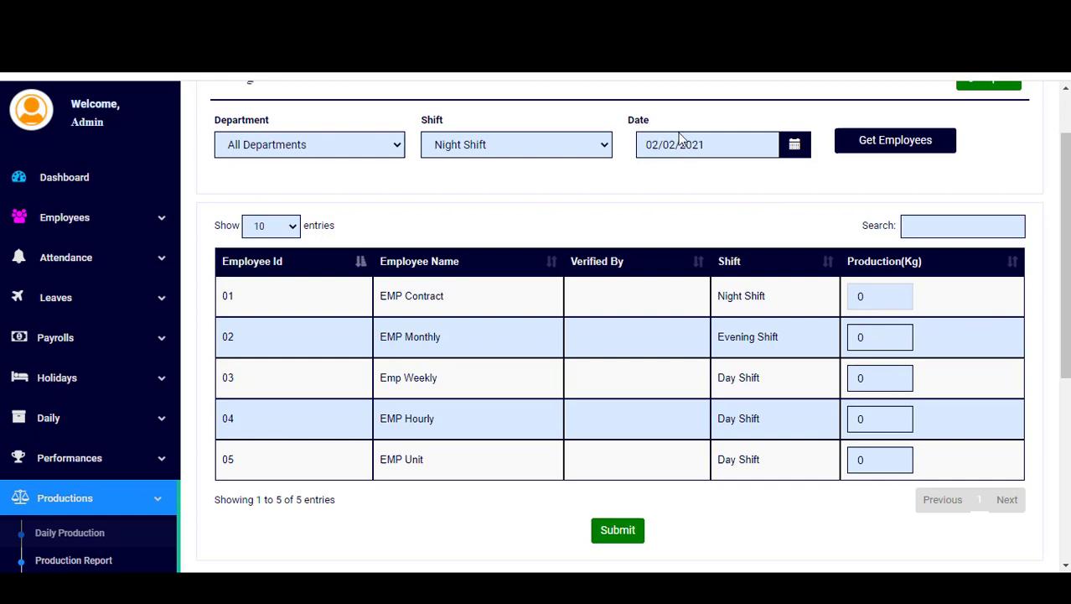
pyautogui.click(795, 147)
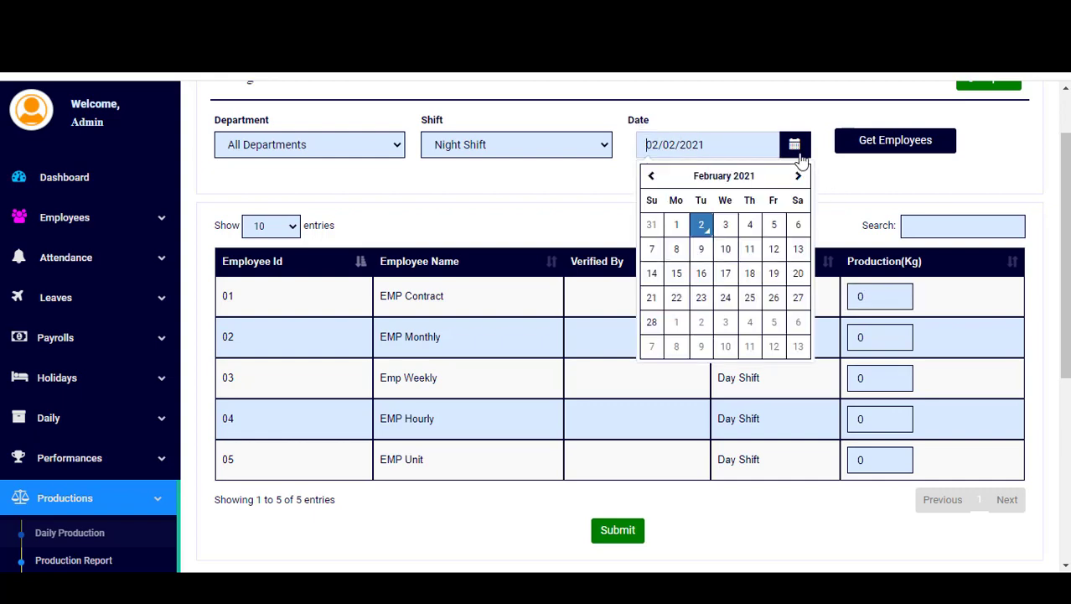
pyautogui.click(677, 224)
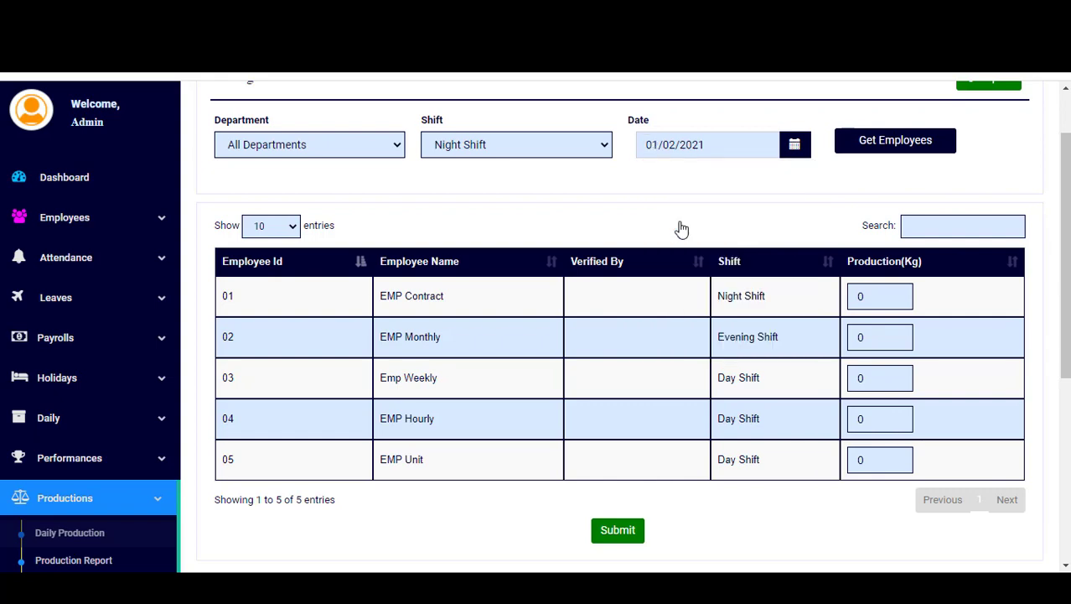
# Enter 10 kg for the first employee and submit the production figures.
pyautogui.click(872, 296)
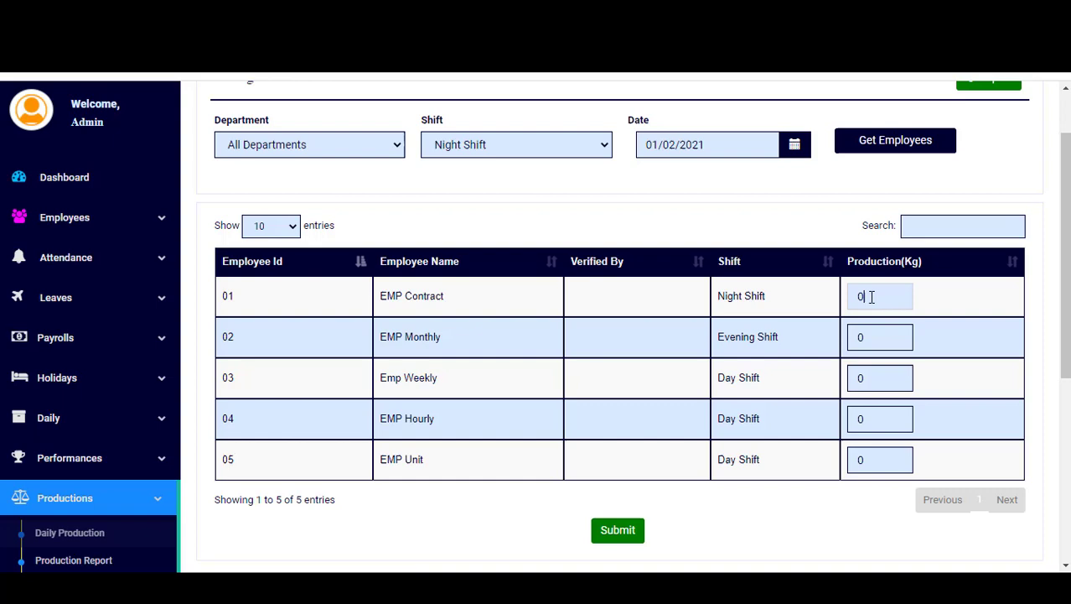
pyautogui.press('BackSpace')
pyautogui.write('10')
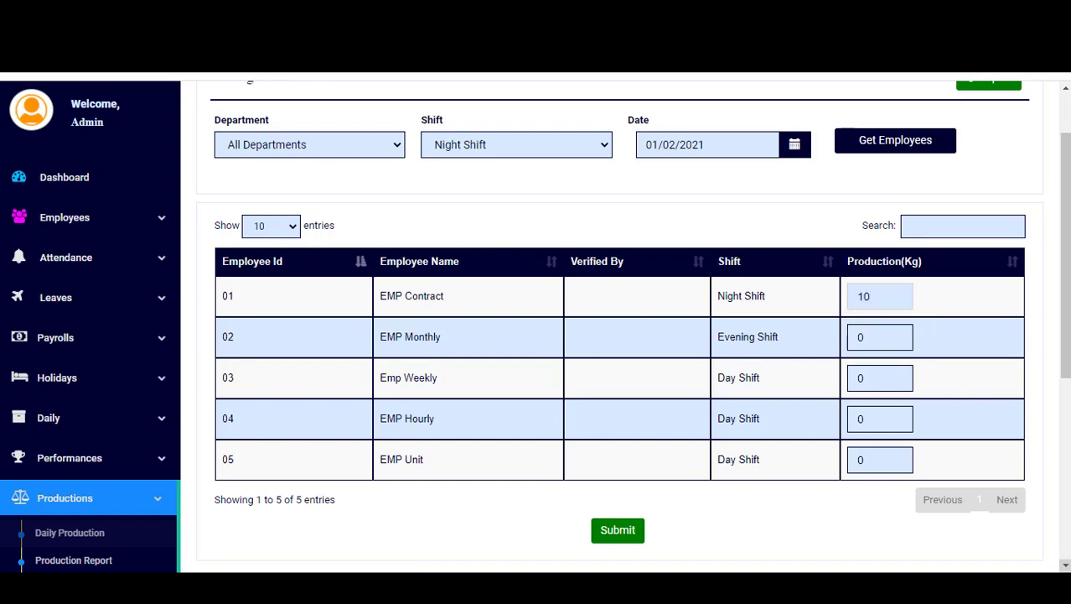
pyautogui.click(1065, 567)
pyautogui.click(1066, 567)
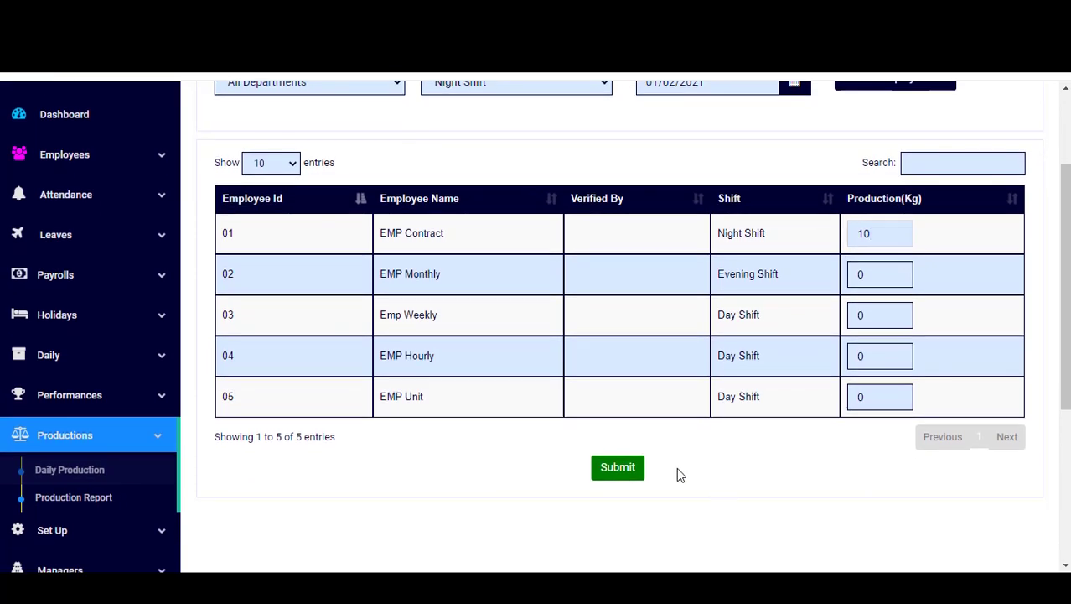
pyautogui.click(633, 478)
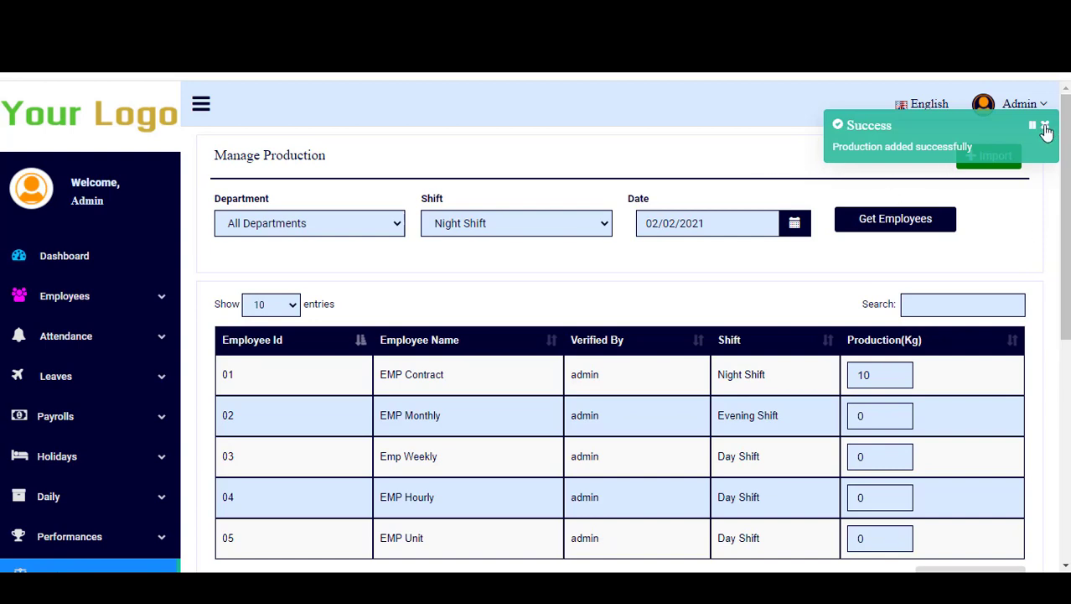
pyautogui.click(1045, 126)
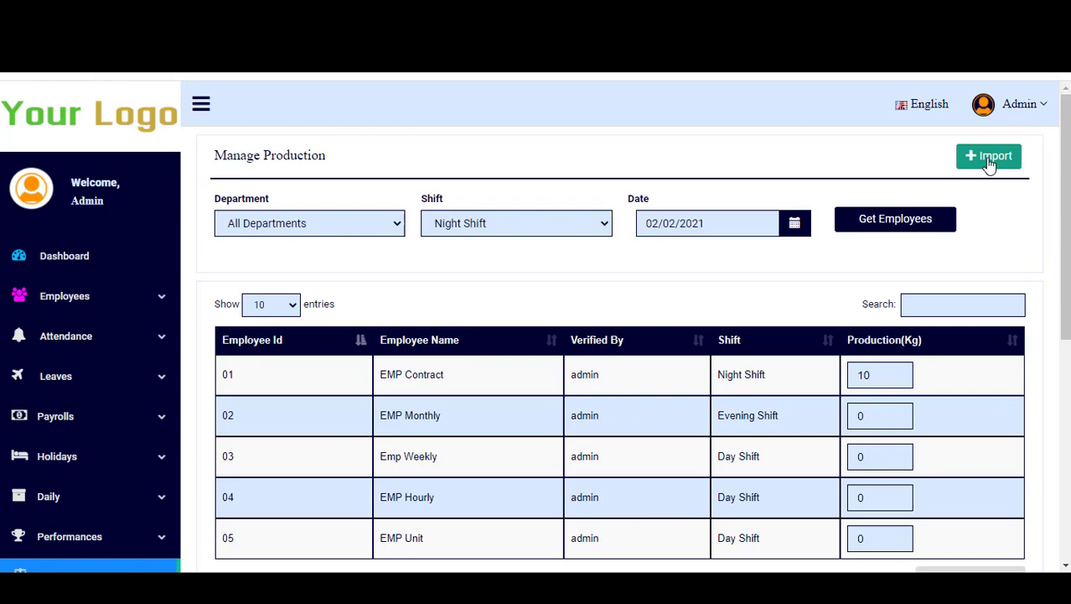
pyautogui.click(989, 162)
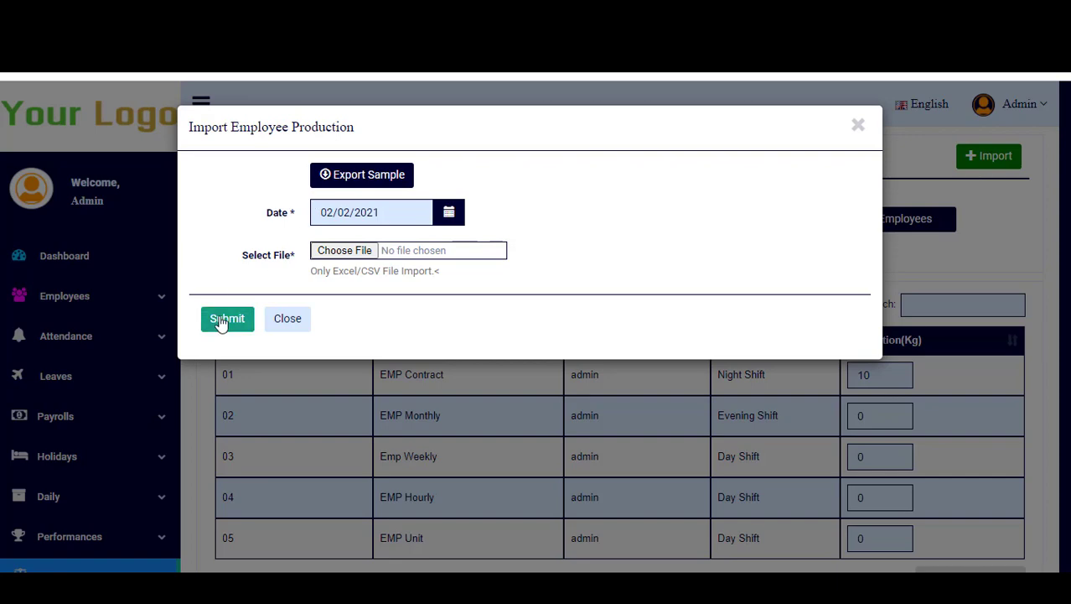
pyautogui.click(860, 125)
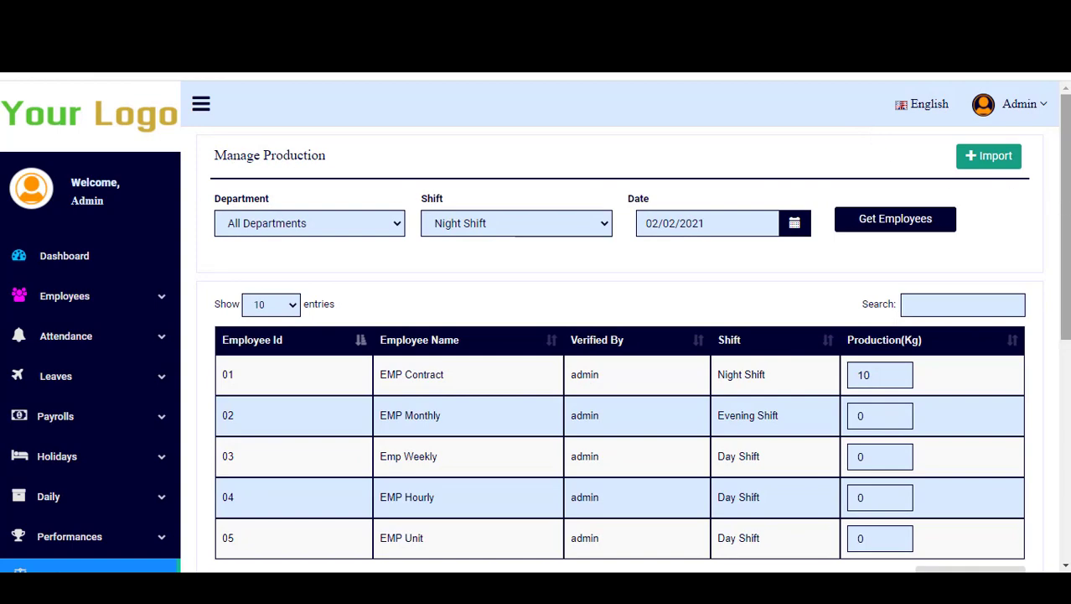
# Scroll down the Daily Production page and sidebar to reach Production Report.
pyautogui.scroll(-2, 1065, 251)
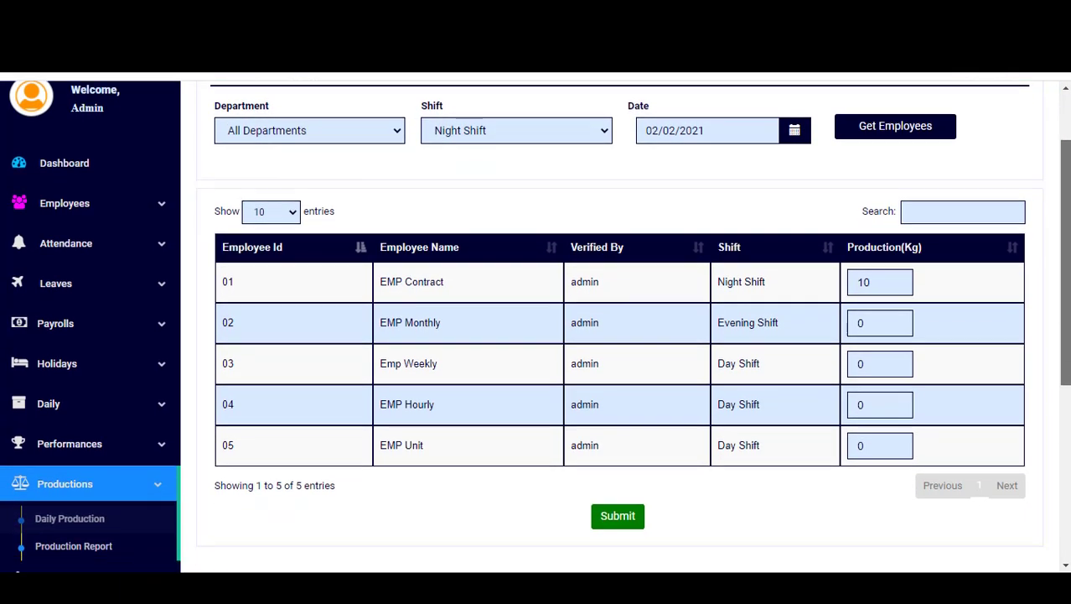
pyautogui.scroll(-2, 1065, 251)
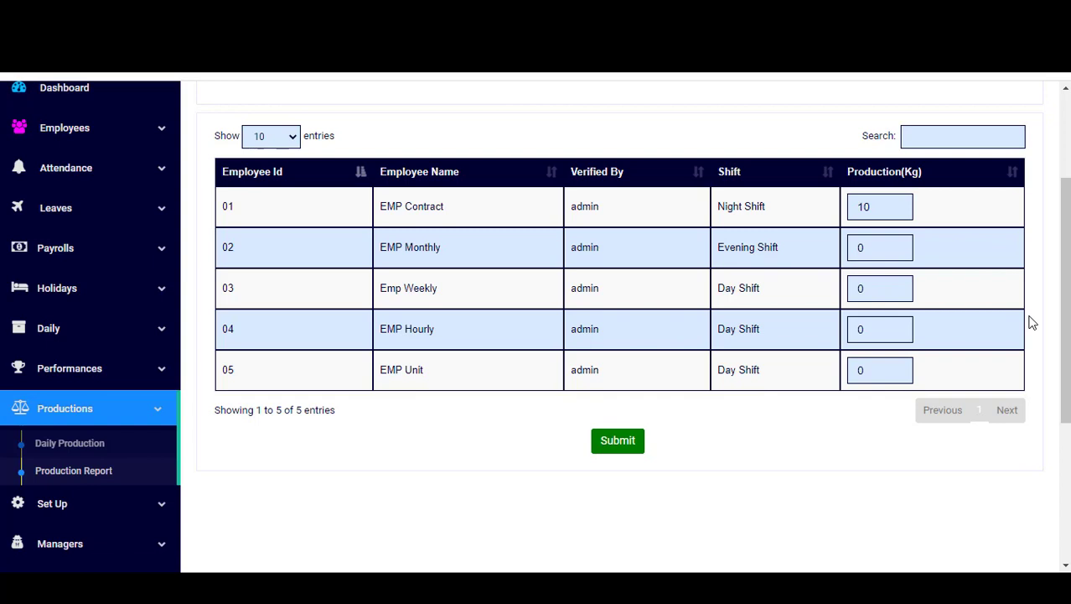
pyautogui.moveTo(1067, 317); pyautogui.dragTo(1069, 295)
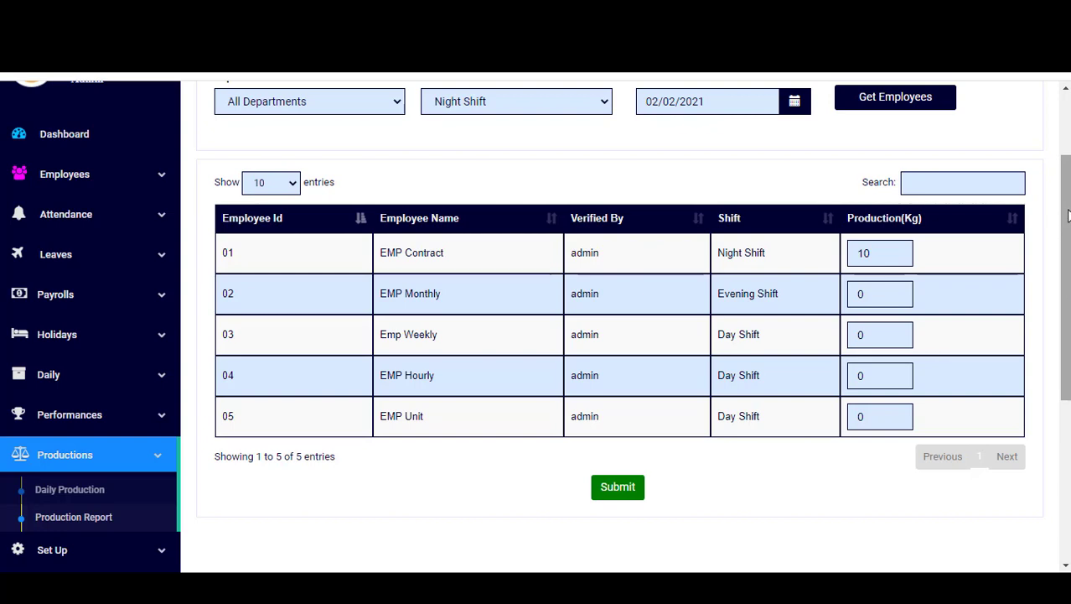
pyautogui.moveTo(1067, 216); pyautogui.dragTo(1067, 188)
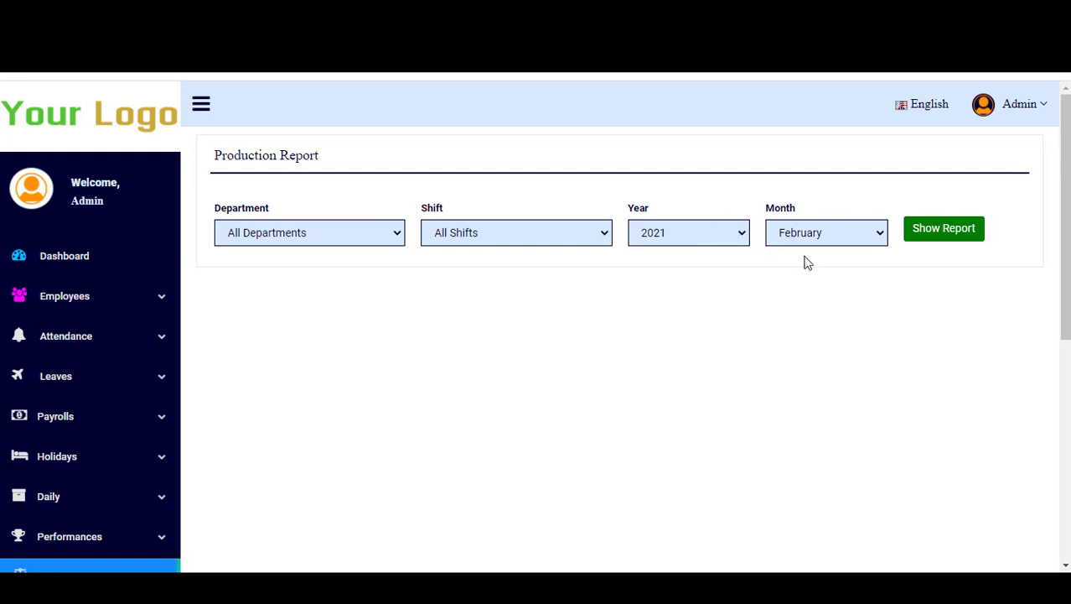
# Show the January 2021 production report and scroll across to the Total Unit column.
pyautogui.click(879, 234)
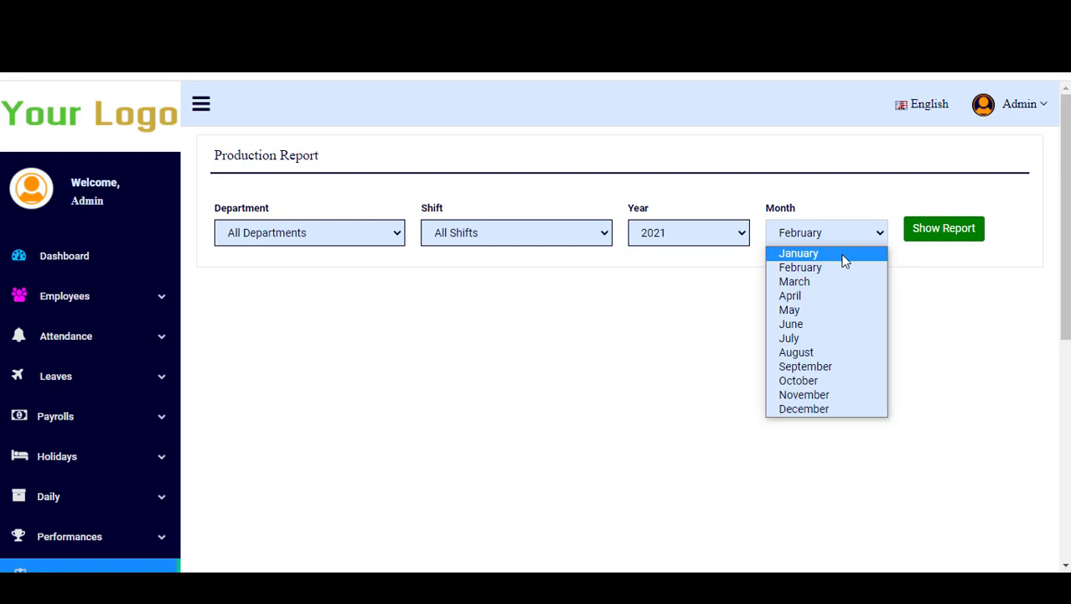
pyautogui.click(843, 254)
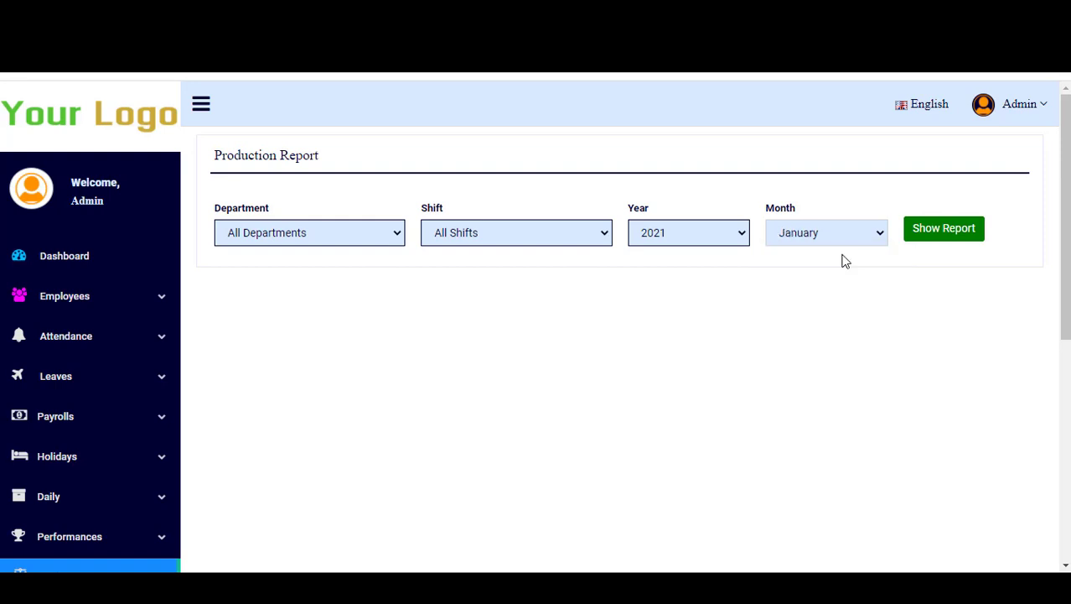
pyautogui.click(947, 235)
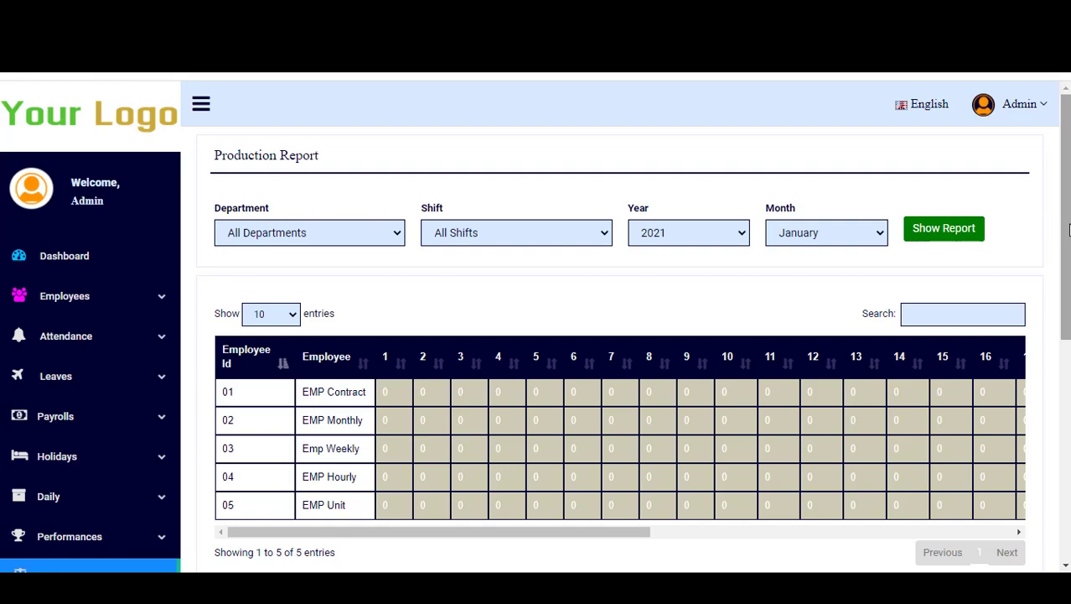
pyautogui.scroll(-1, 1067, 231)
pyautogui.scroll(-2, 1065, 235)
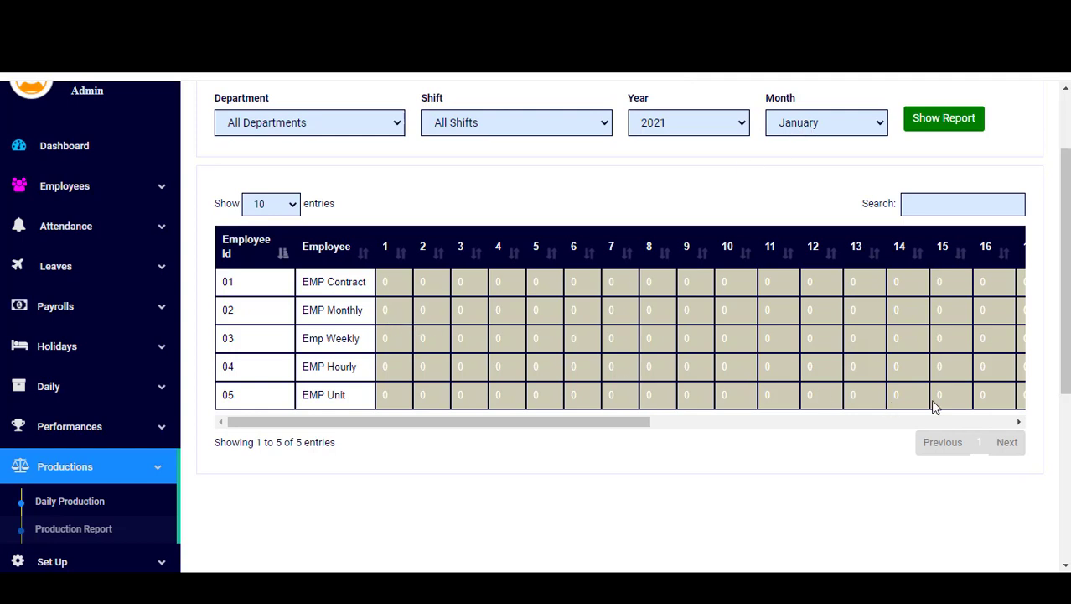
pyautogui.moveTo(1019, 426); pyautogui.dragTo(1019, 426)
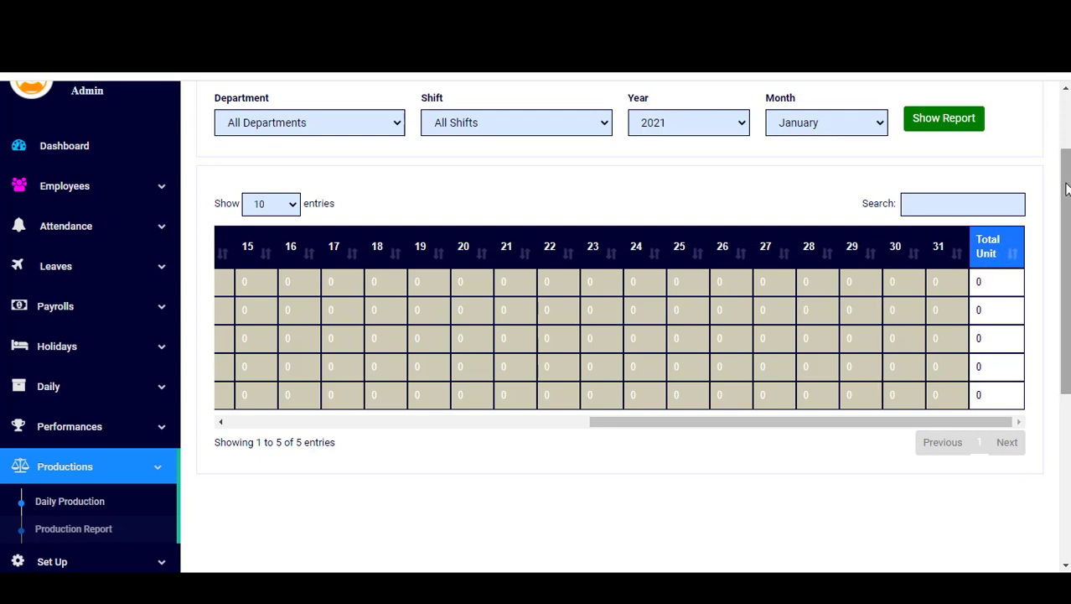
pyautogui.moveTo(1066, 189); pyautogui.dragTo(1066, 154)
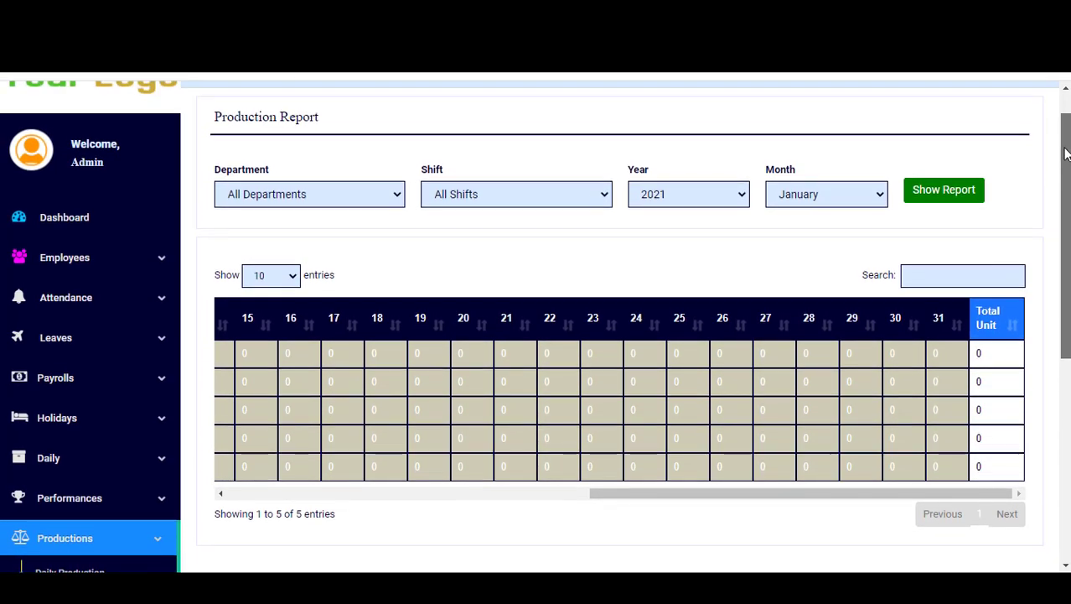
# Open the Per Unit payslip page with the department kept as all employees.
pyautogui.click(46, 379)
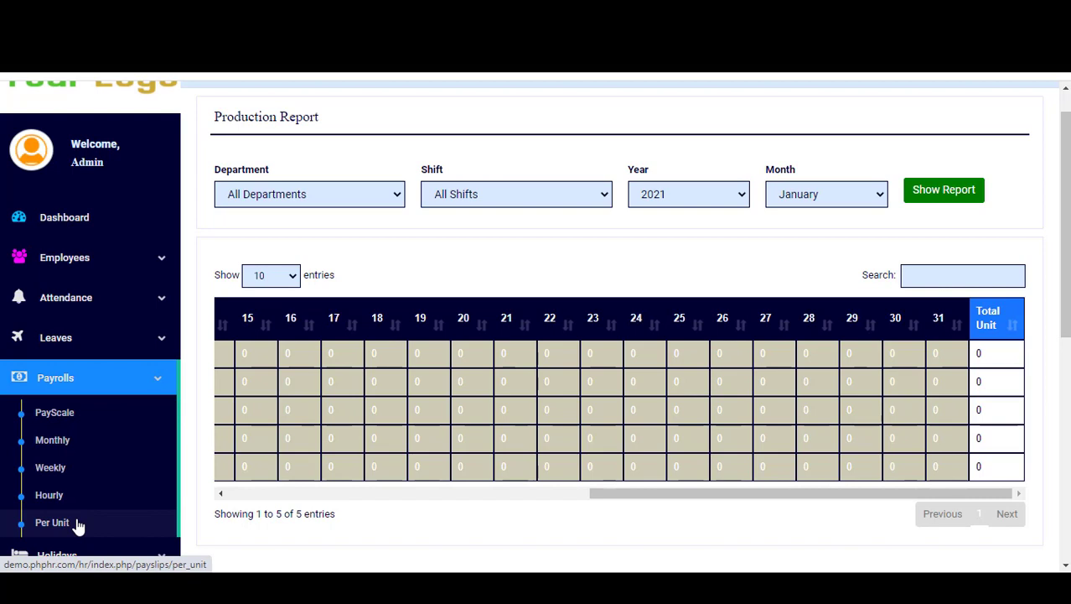
pyautogui.click(77, 523)
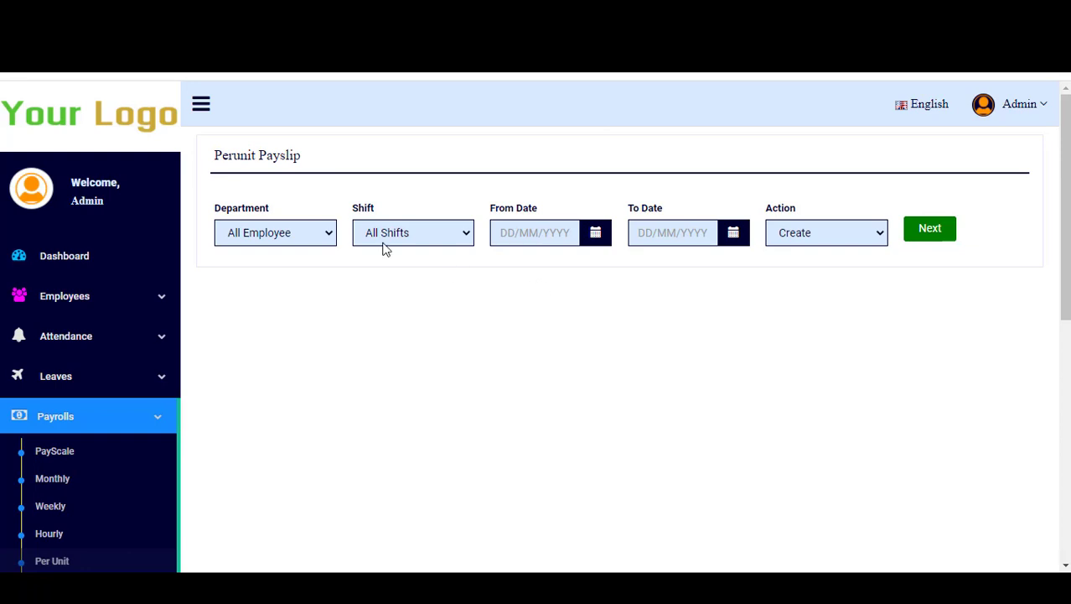
pyautogui.click(327, 239)
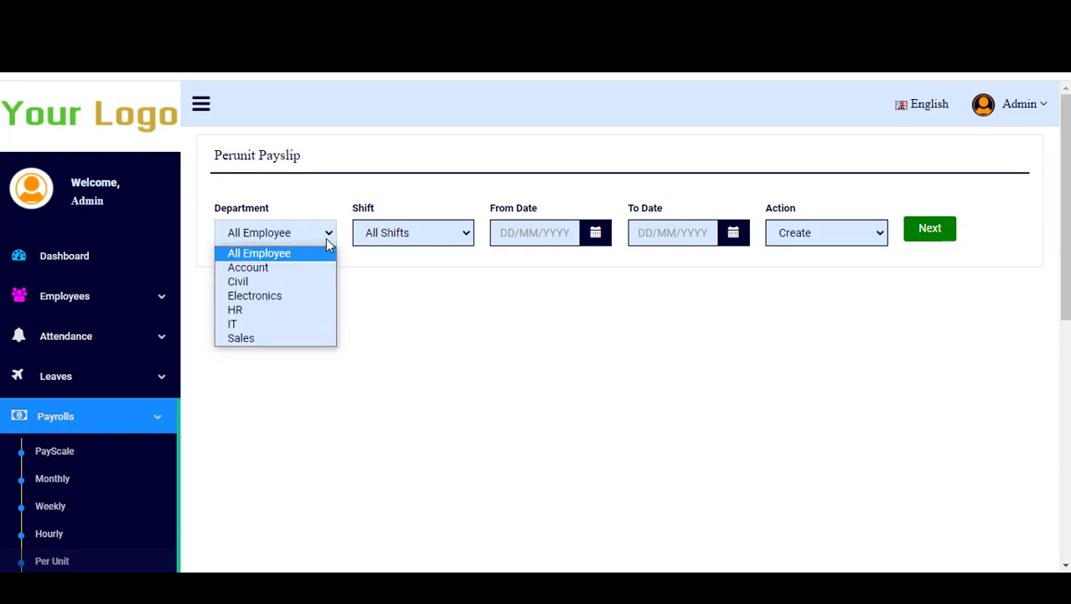
pyautogui.click(435, 274)
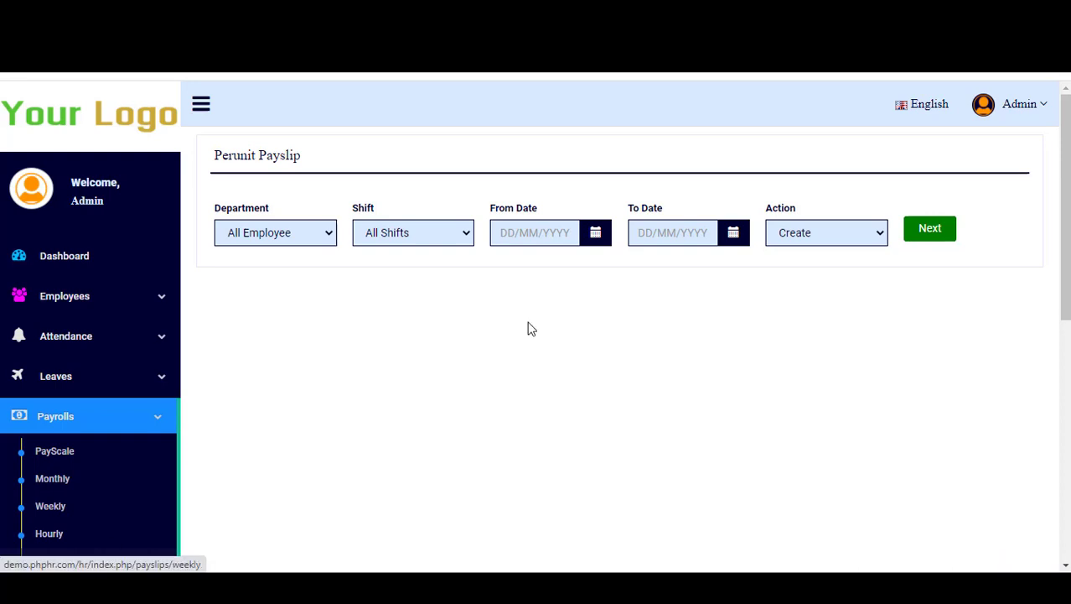
# Set the period 01/01/2021 to 31/01/2021 with action Paid and generate the payslips.
pyautogui.click(596, 235)
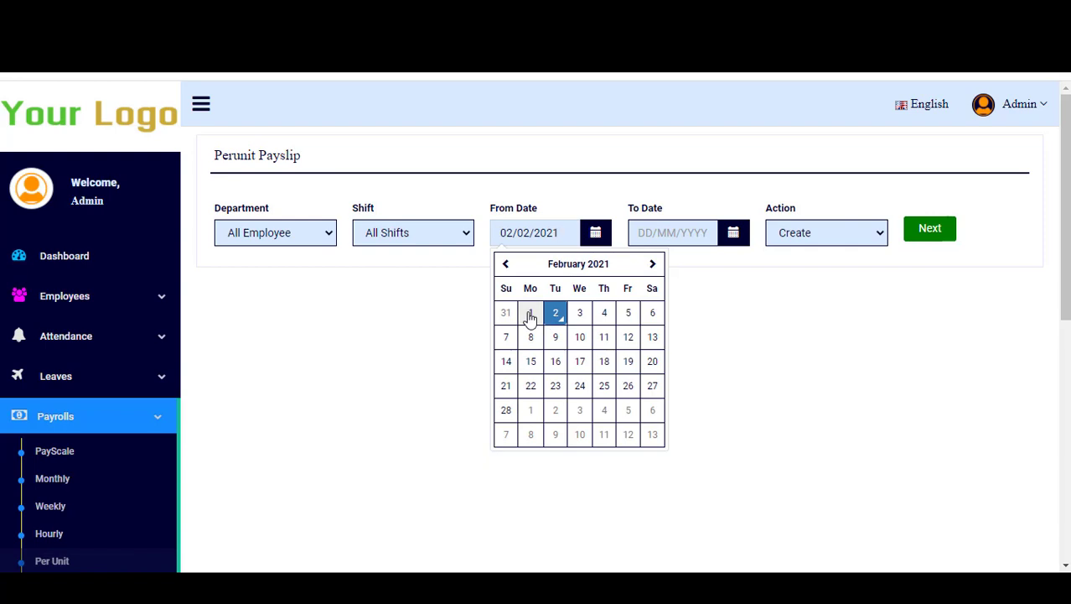
pyautogui.click(505, 266)
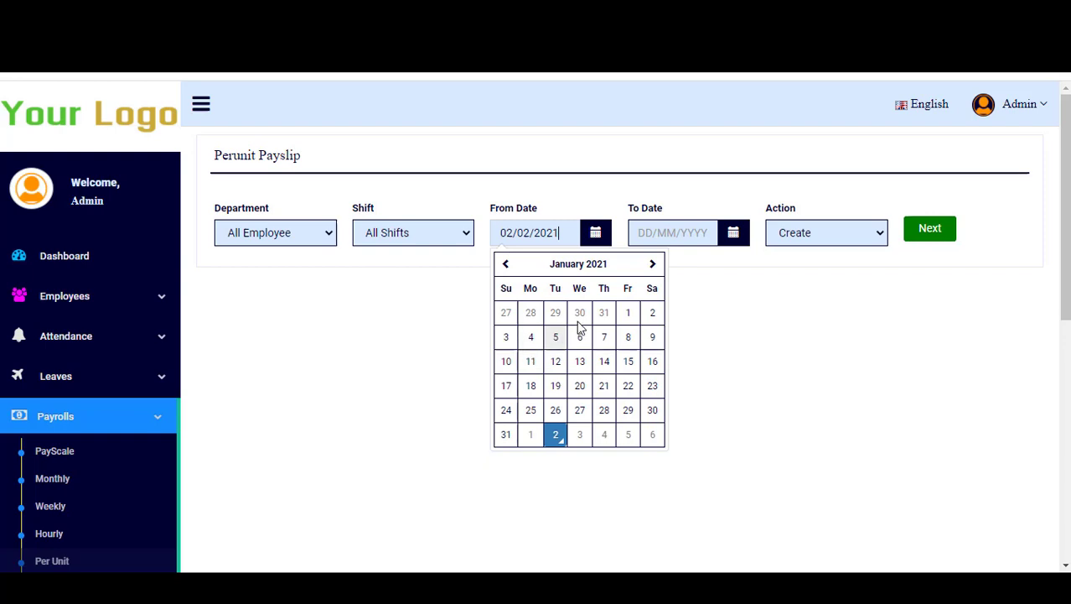
pyautogui.click(628, 314)
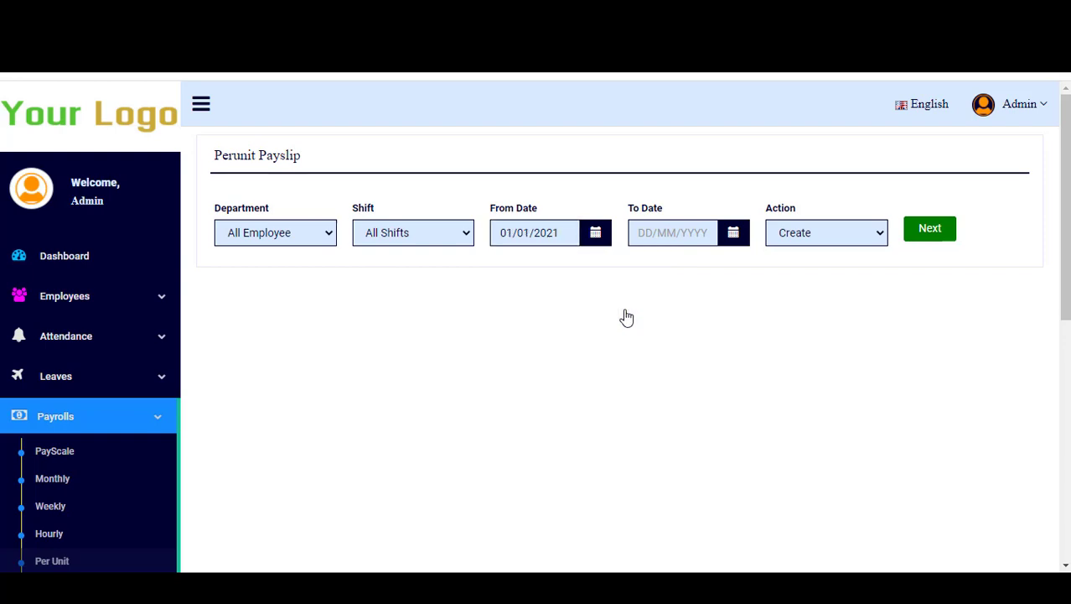
pyautogui.click(726, 237)
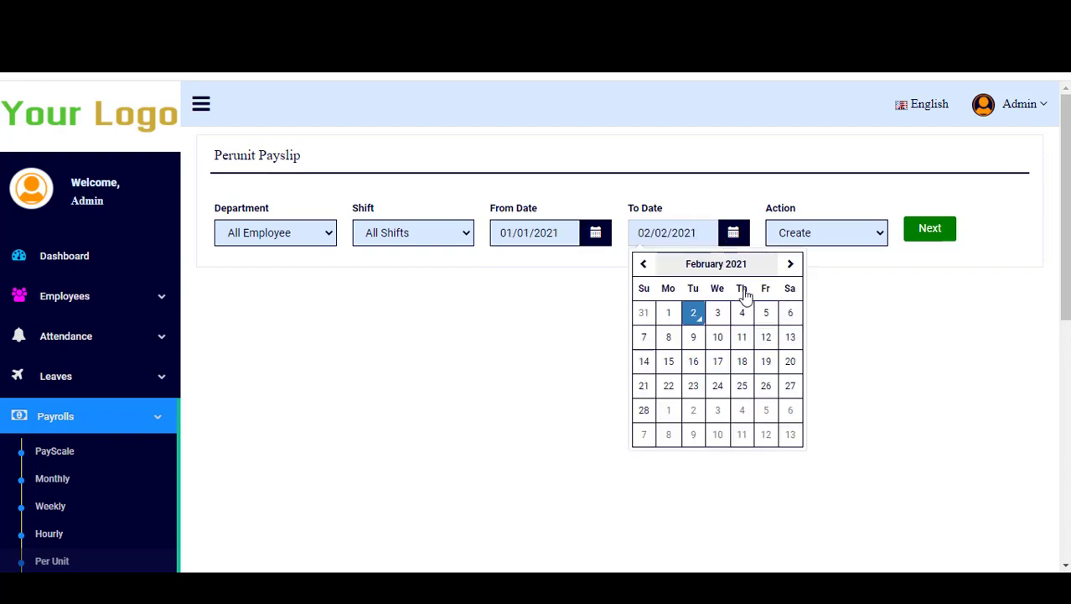
pyautogui.click(644, 314)
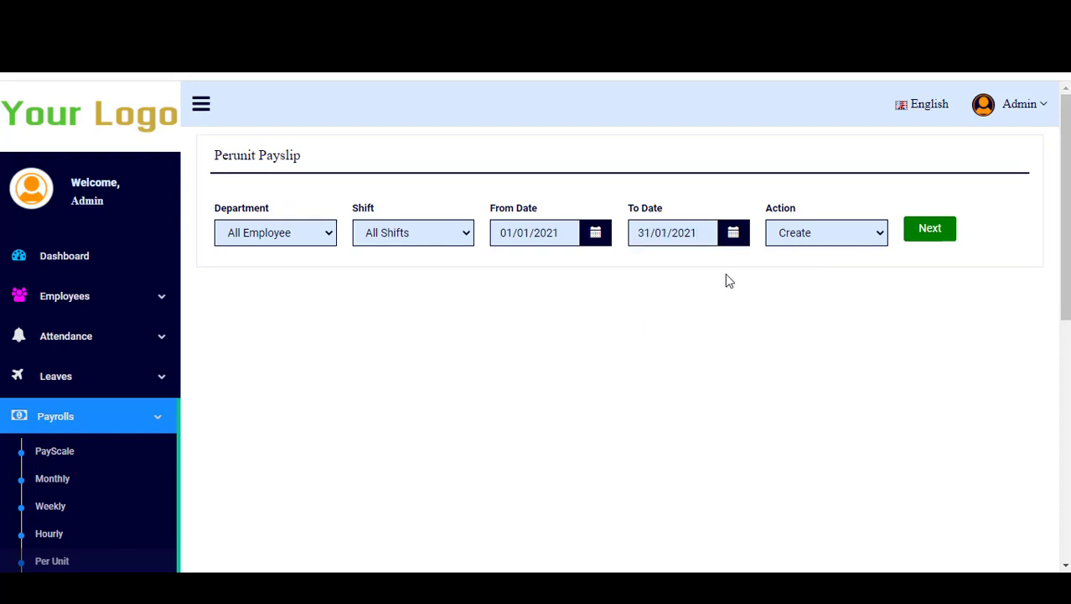
pyautogui.click(880, 234)
pyautogui.click(814, 285)
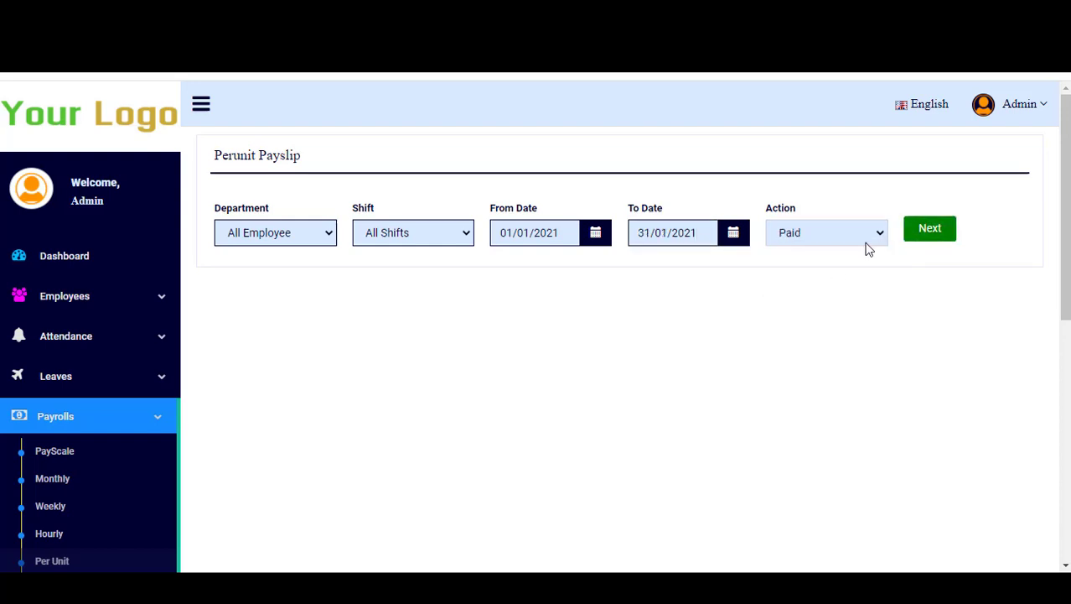
pyautogui.click(930, 239)
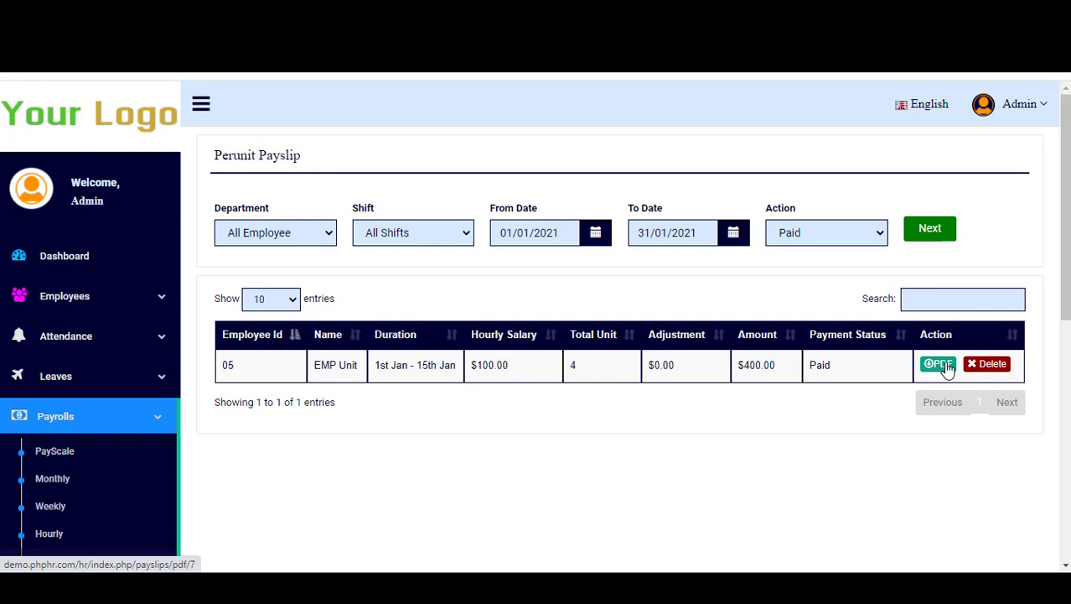
# Open employee 05's $400.00 per-unit payslip as a PDF.
pyautogui.click(945, 367)
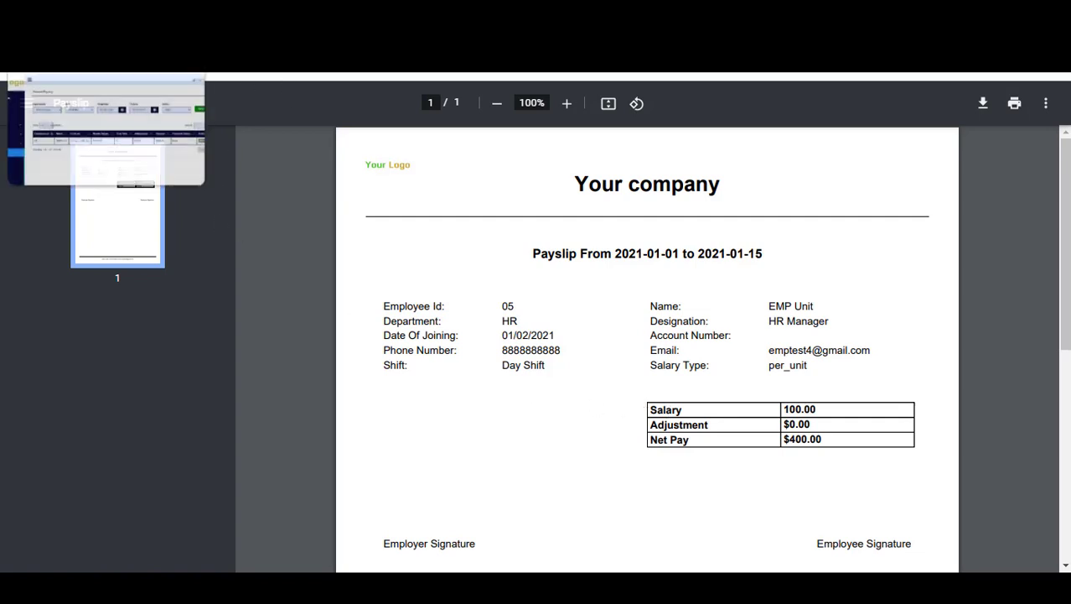
# Return to the Perunit Payslip page listing employee 05's paid $400.00 payslip.
pyautogui.click(126, 66)
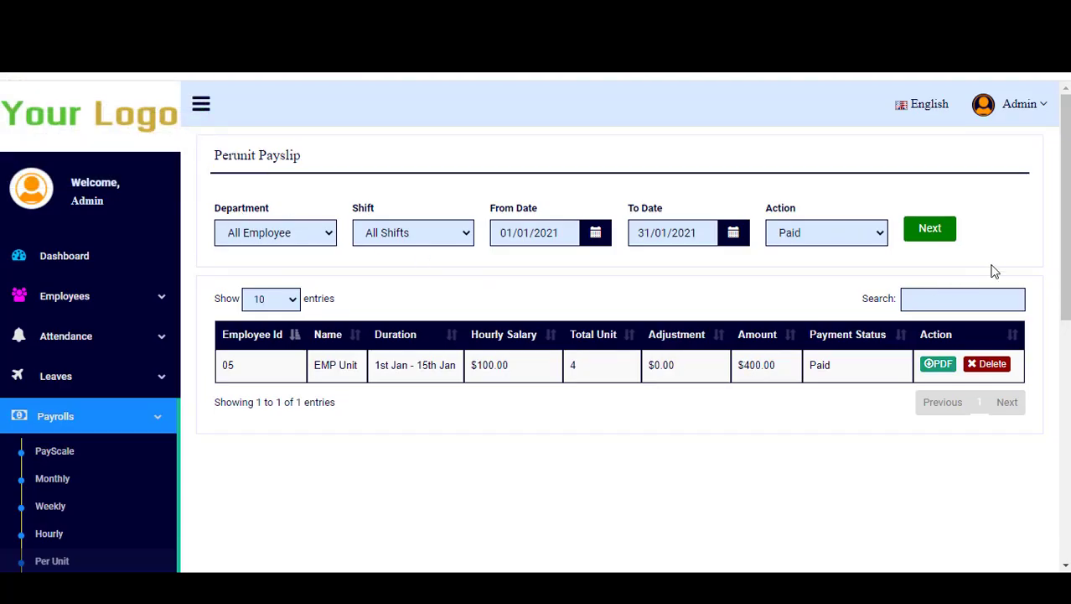
pyautogui.moveTo(1066, 265)
pyautogui.mouseDown()
pyautogui.moveTo(1067, 384)
pyautogui.moveTo(1068, 262)
pyautogui.mouseUp()
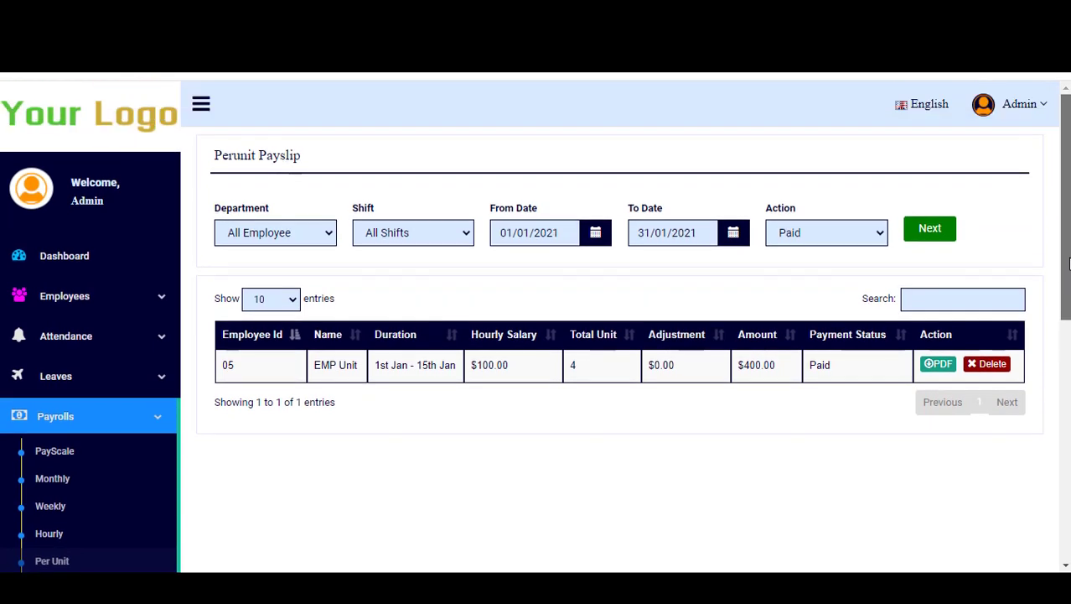